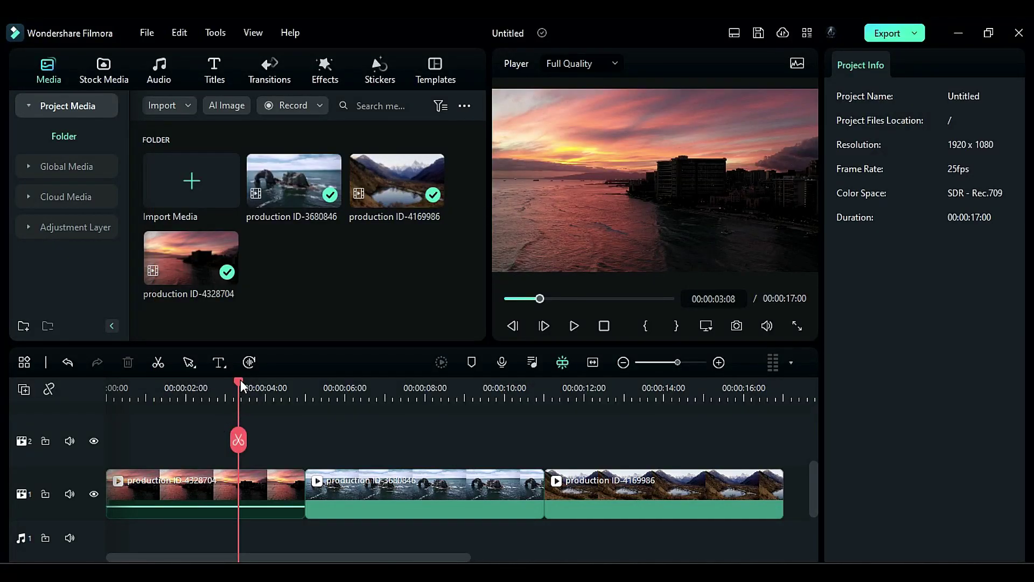
left_click_drag(240, 379, 269, 436)
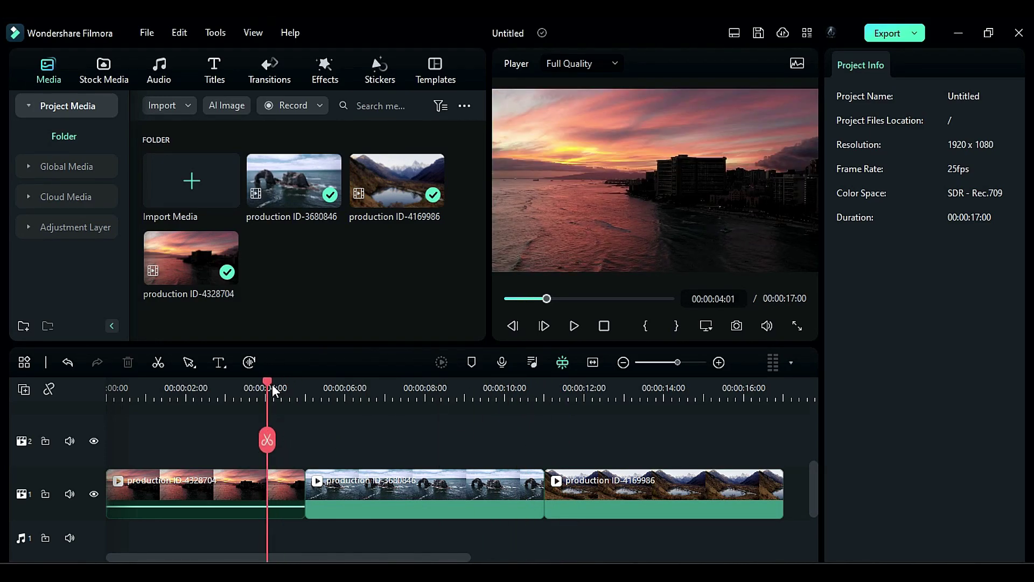
left_click_drag(269, 384, 252, 410)
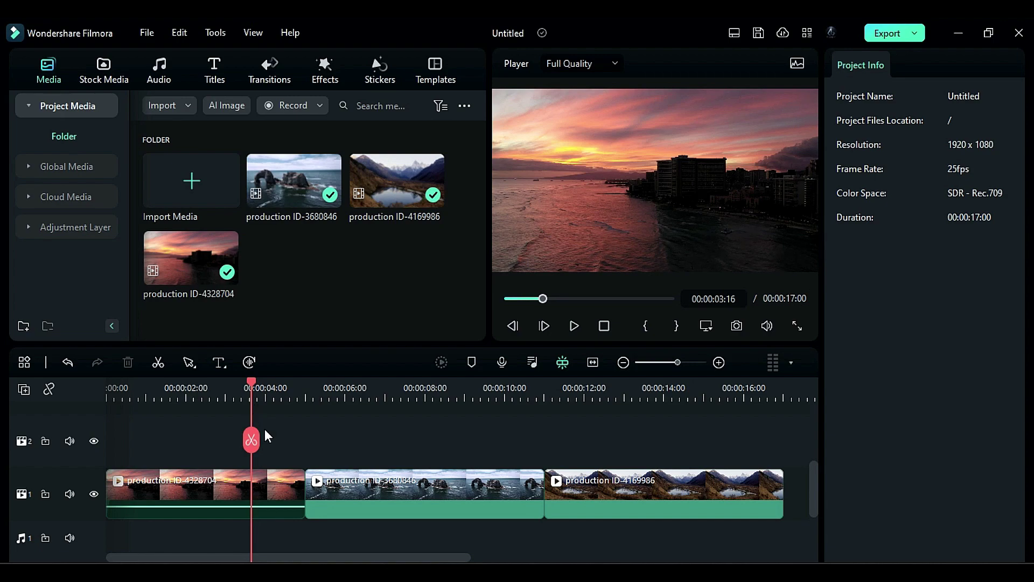
- Drag NewBlue FX Elements' Luma Key onto the opening sunset clip and select that clip
left_click(332, 79)
scroll(64, 238, "down", 3)
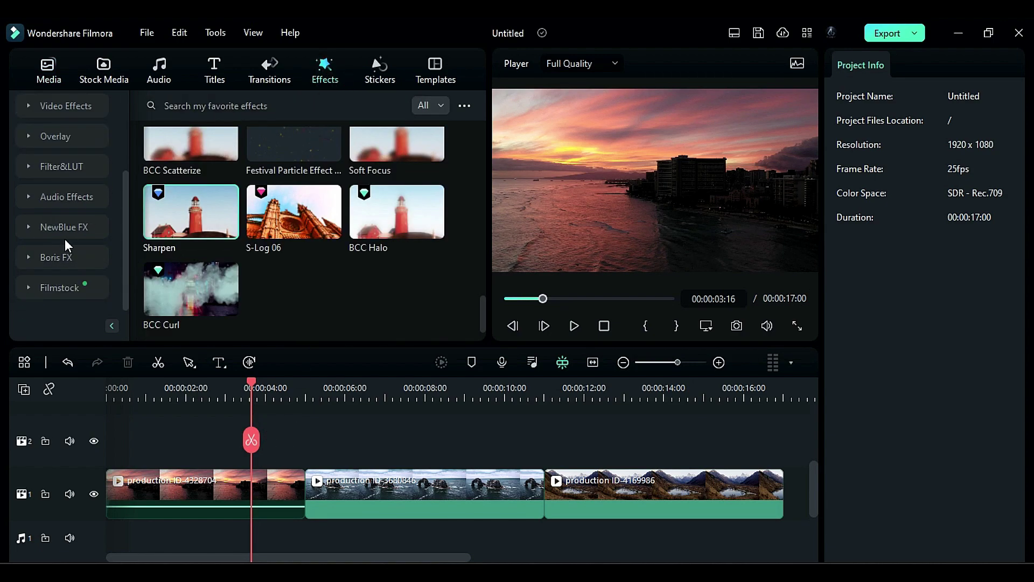
left_click(31, 227)
left_click(70, 287)
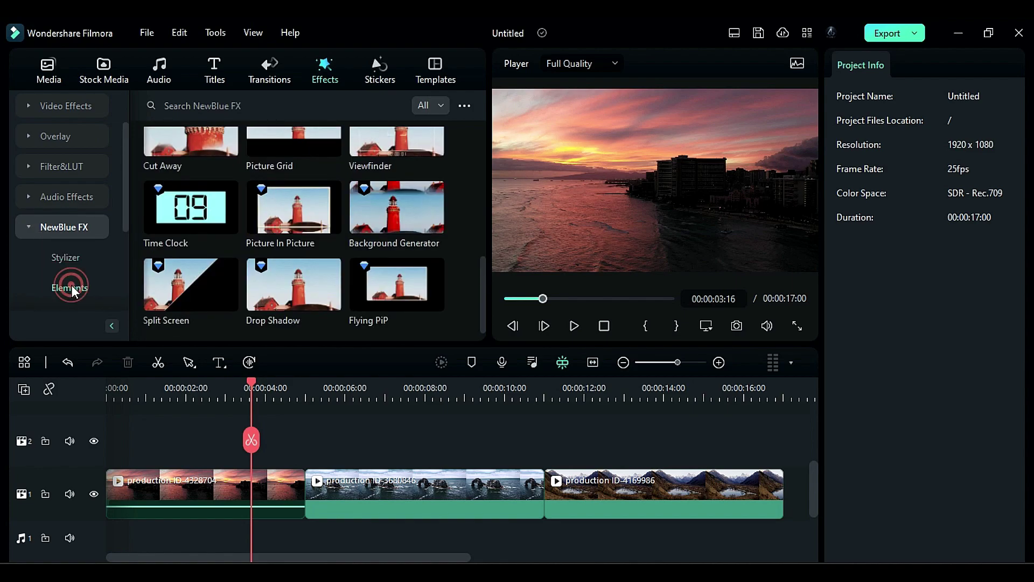
scroll(291, 257, "up", 4)
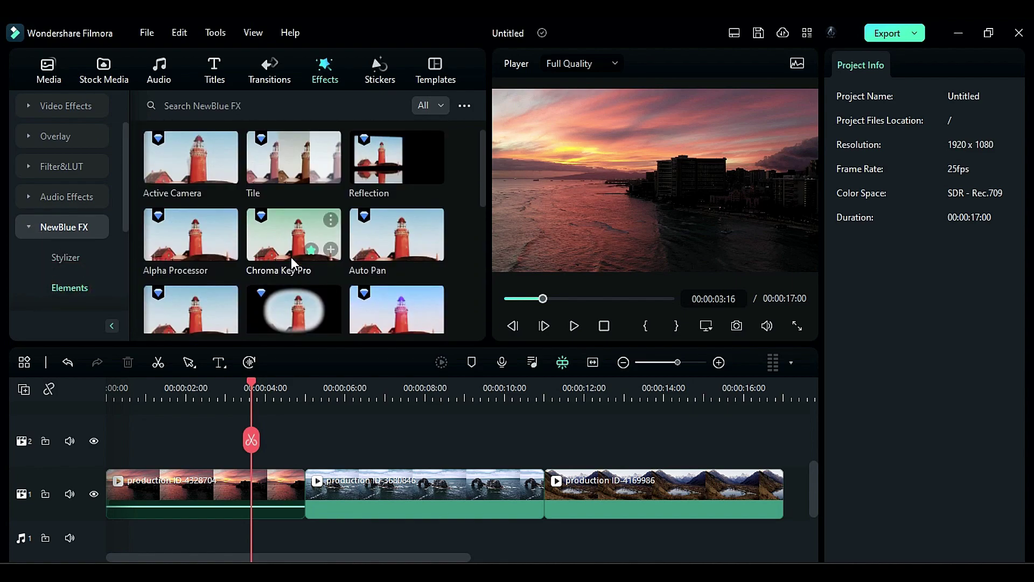
scroll(291, 257, "down", 2)
left_click_drag(276, 285, 244, 490)
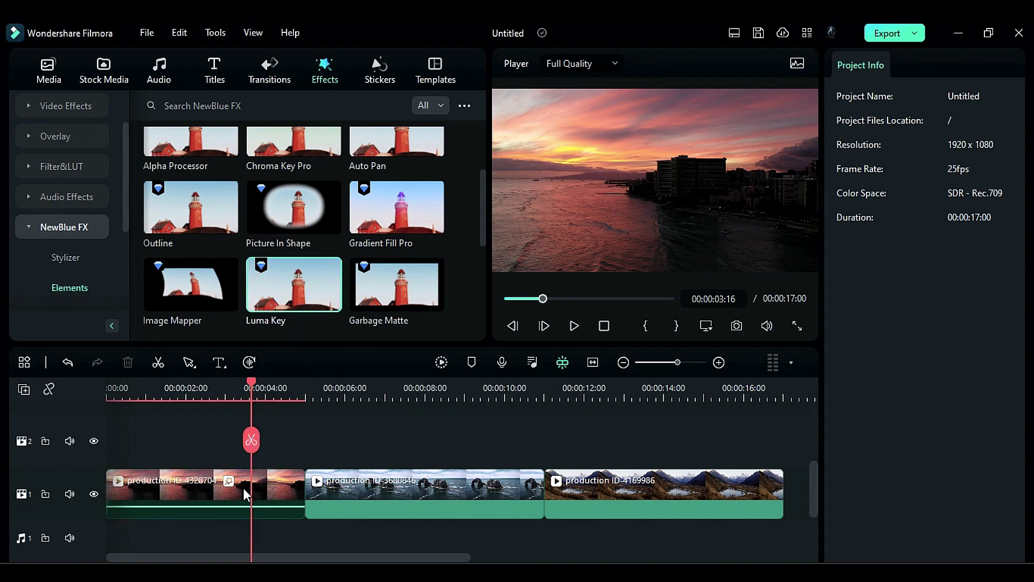
left_click(264, 488)
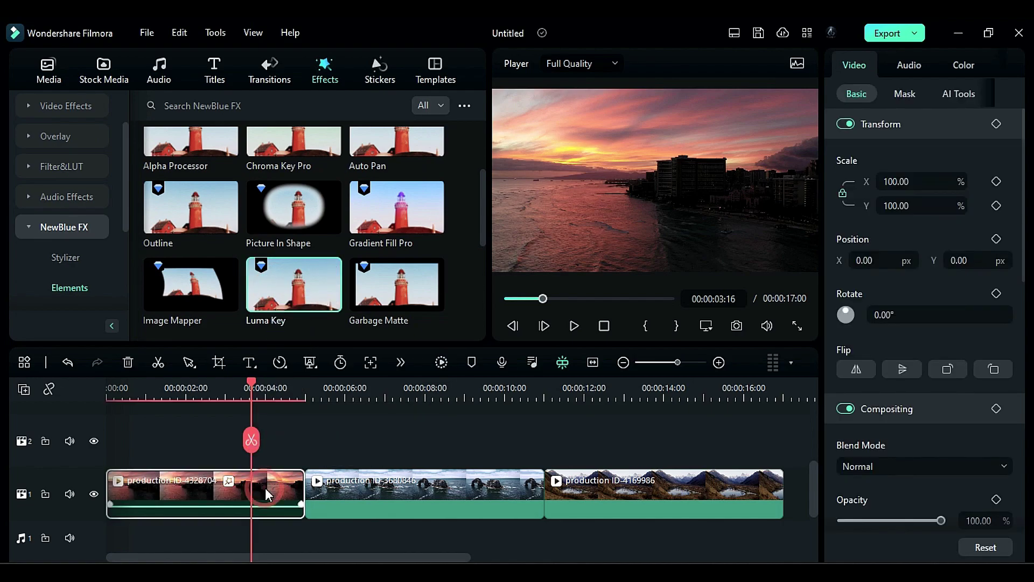
- Show the sunset clip's Luma Key settings and set Contrast to 100
left_click(1017, 64)
left_click(994, 64)
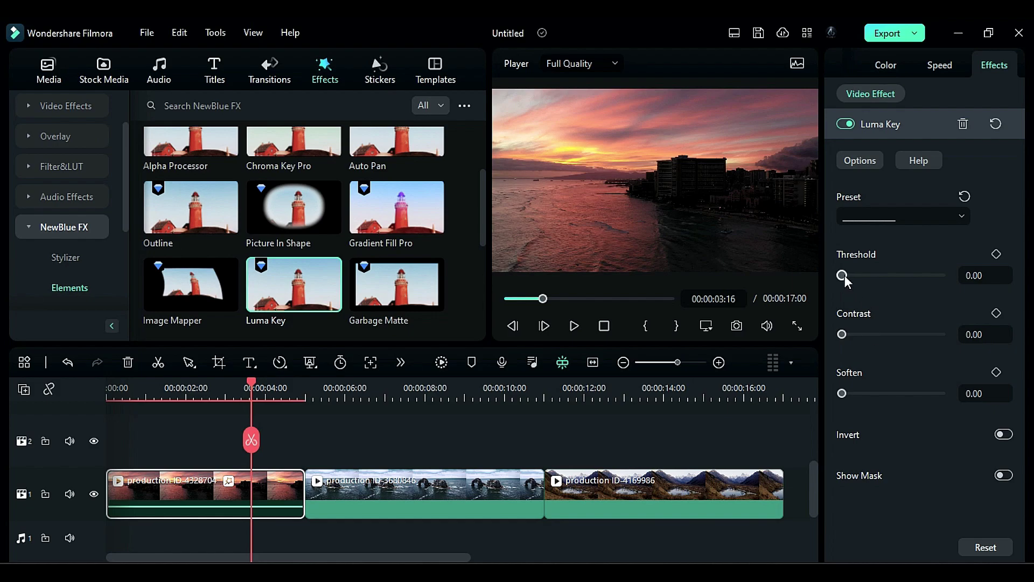
mouse_move(843, 275)
left_mouse_down()
mouse_move(936, 282)
mouse_move(839, 273)
left_mouse_up()
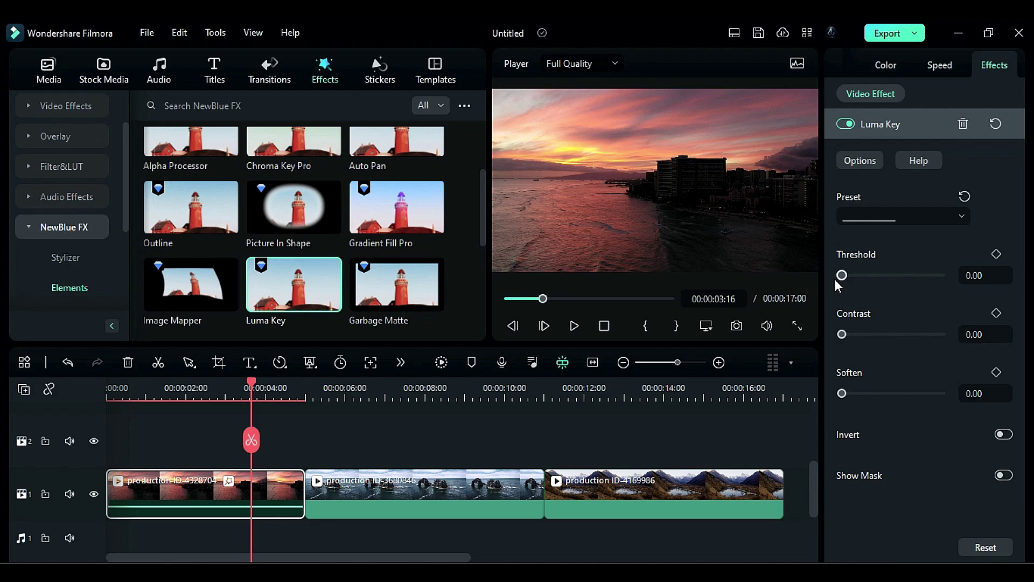
left_click_drag(847, 330, 958, 335)
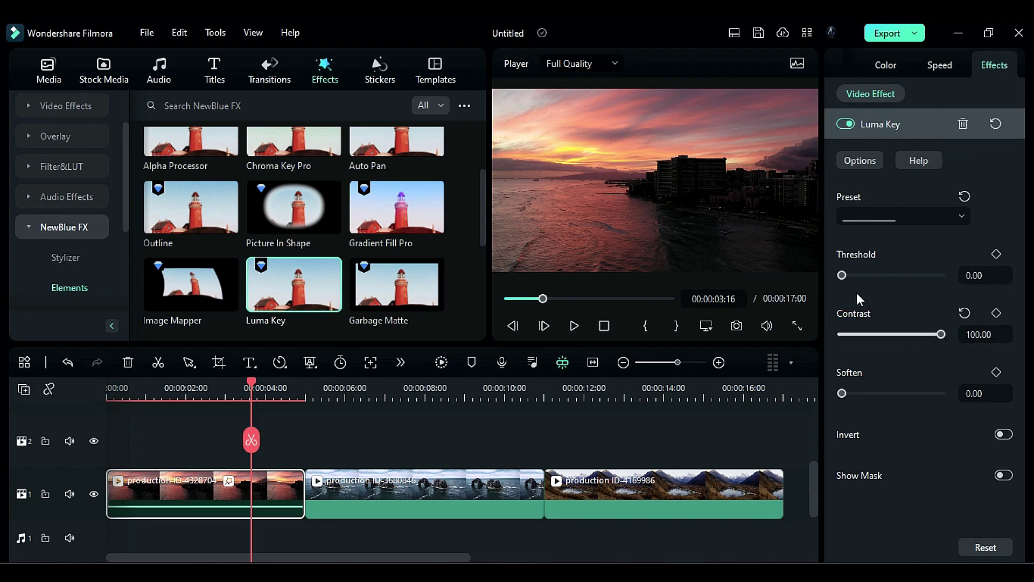
- Try Threshold, Soften and Invert, then return Threshold to 0 without choosing a preset
left_click_drag(842, 274, 894, 289)
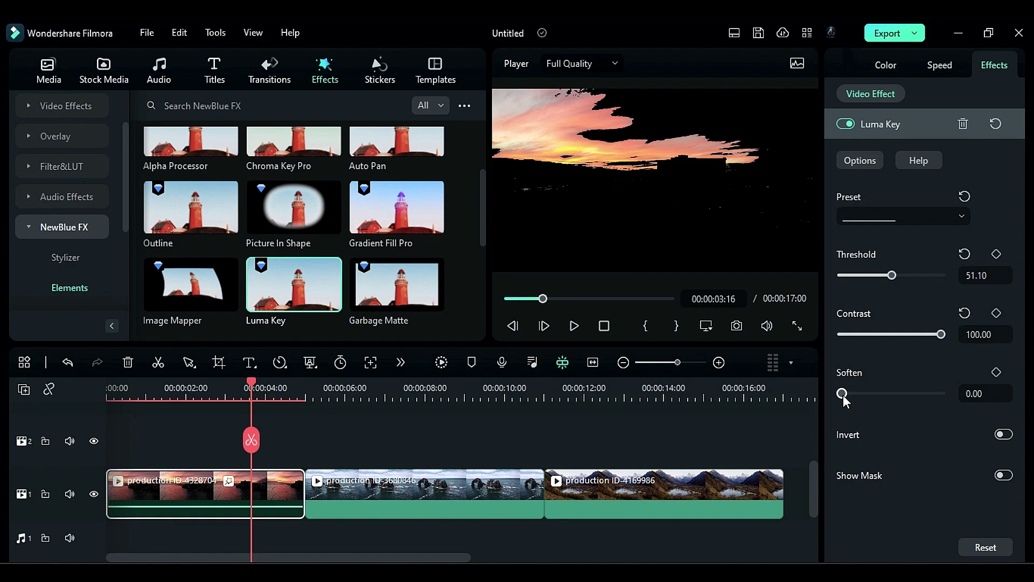
left_click_drag(843, 395, 818, 387)
left_click(1005, 435)
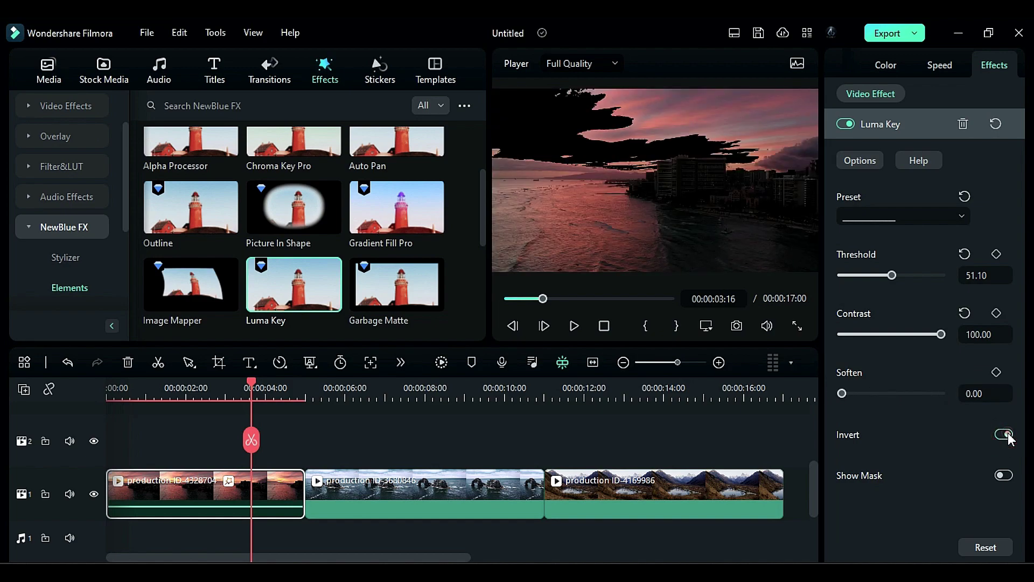
left_click(1005, 435)
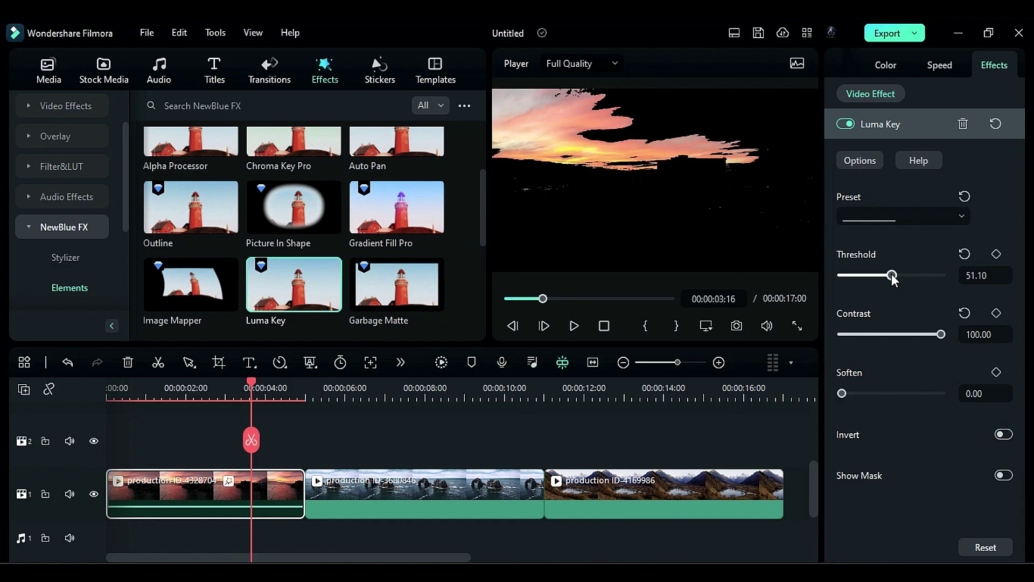
left_click_drag(892, 278, 847, 275)
left_click(961, 216)
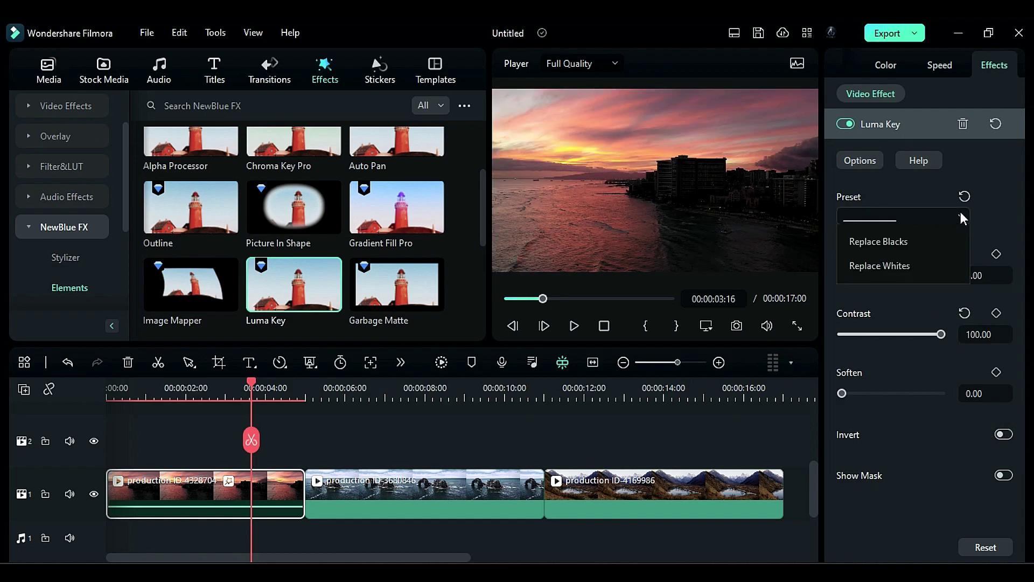
left_click(963, 216)
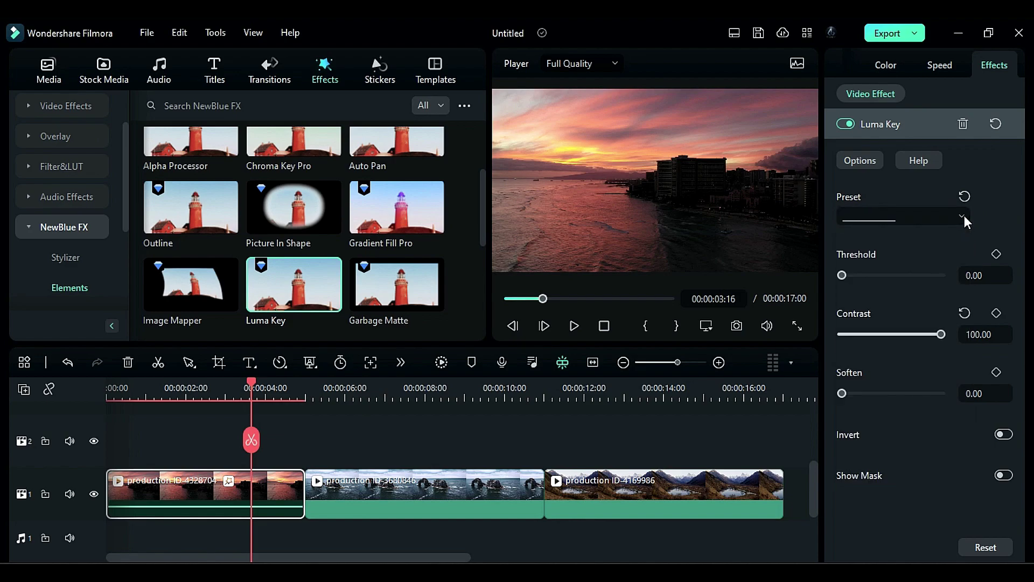
- Keyframe the sunset clip's Luma Key Threshold from 0 up to 80 near its end
left_click(996, 254)
left_click_drag(251, 383, 301, 402)
key("Right")
key("Right")
left_click_drag(845, 278, 922, 289)
left_click(995, 276)
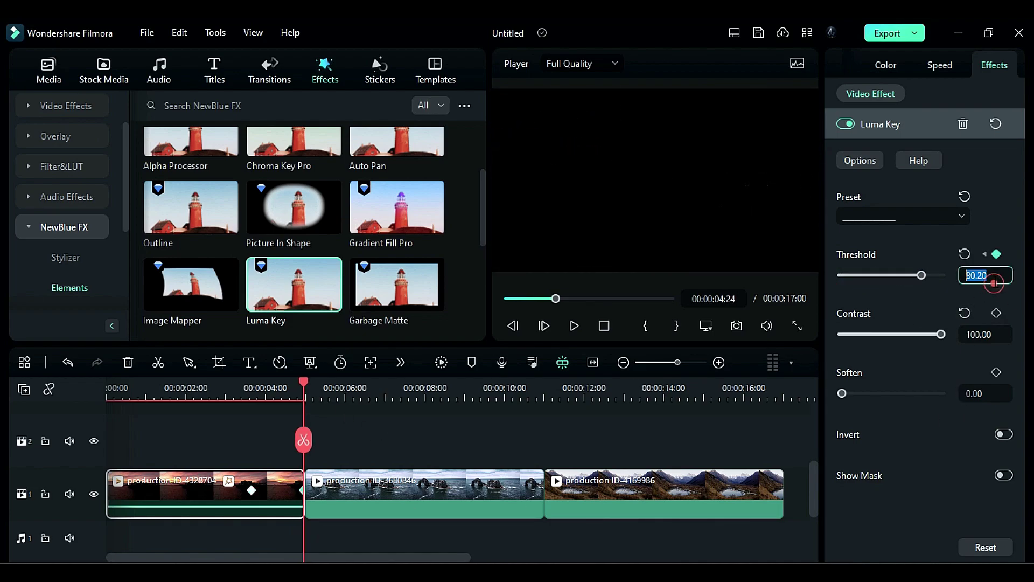
type("80")
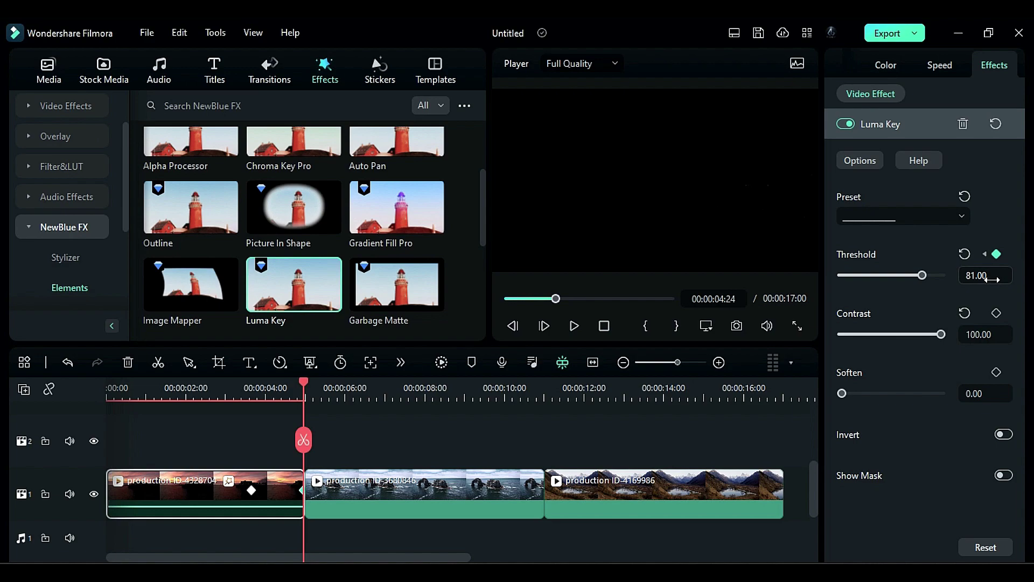
- Move the sunset clip to track 2 and slide the rock-arch clip under its end
left_click(255, 394)
left_click(266, 395)
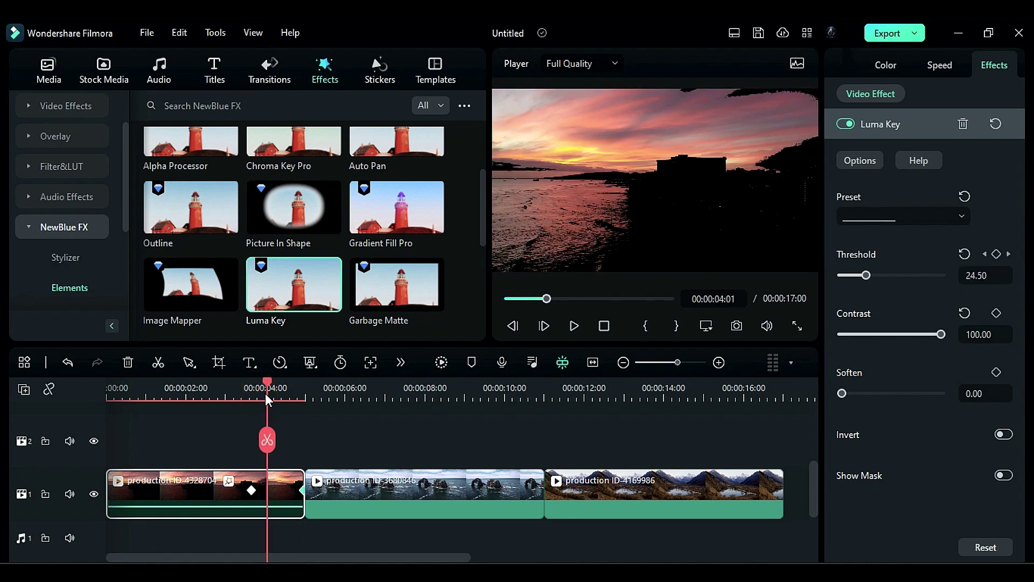
left_click(251, 393)
left_click_drag(277, 476, 277, 435)
left_click_drag(389, 474, 324, 470)
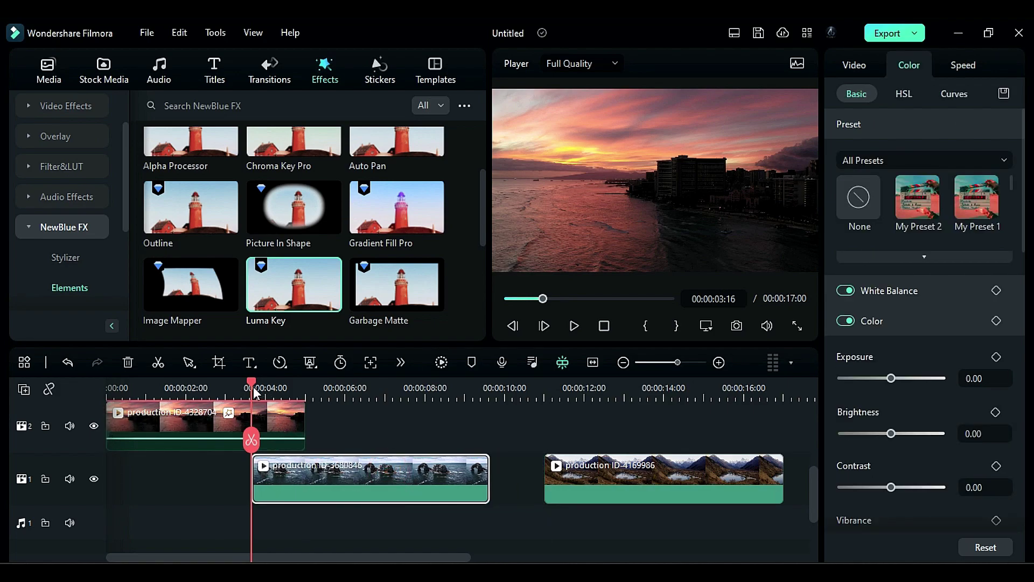
- Put the mountain clip on track 2 at 00:00:08:00 over the rock-arch clip and add Luma Key
left_click_drag(254, 388, 491, 445)
scroll(371, 503, "up", 1)
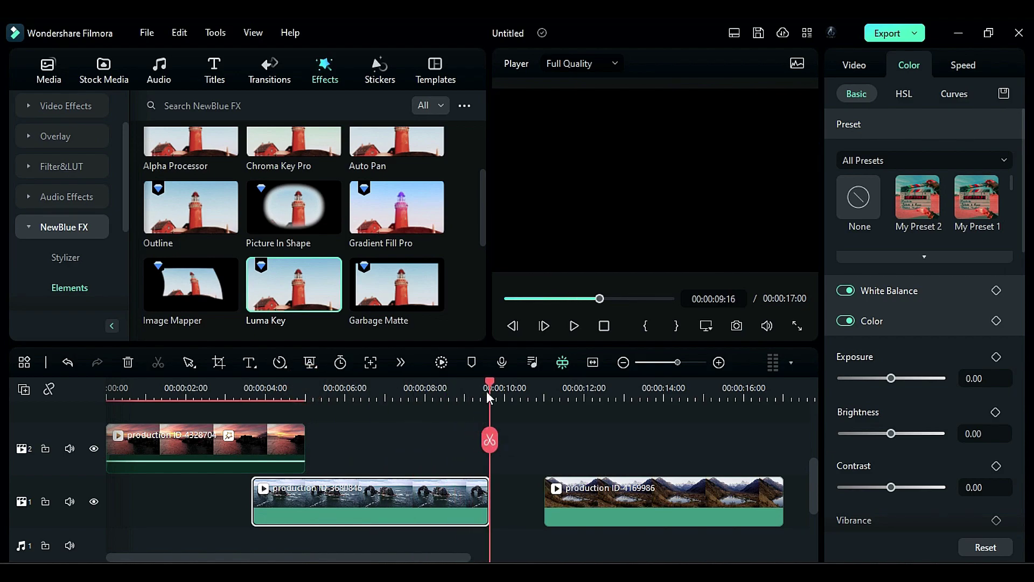
left_click_drag(490, 386, 425, 392)
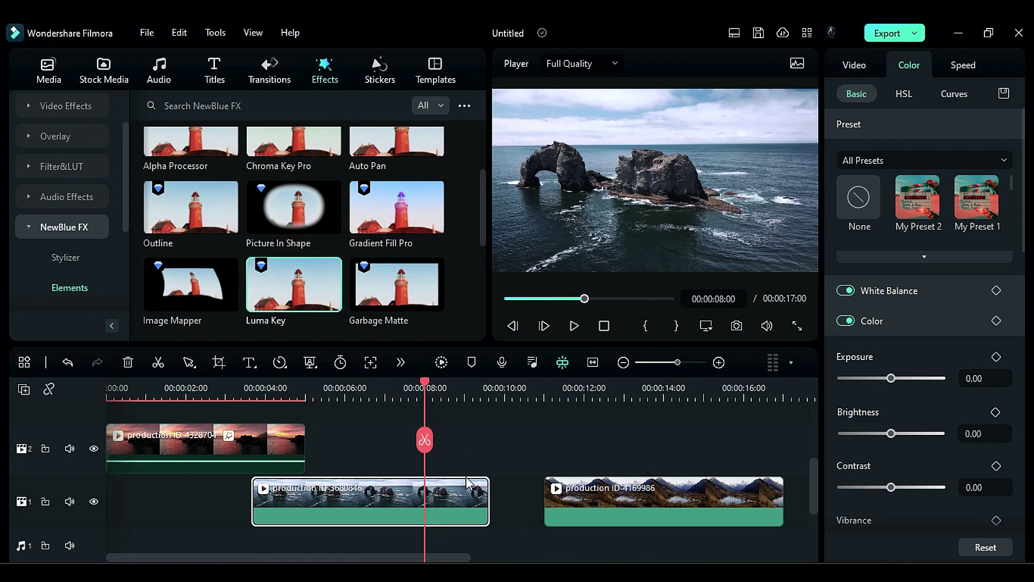
left_click_drag(611, 500, 499, 458)
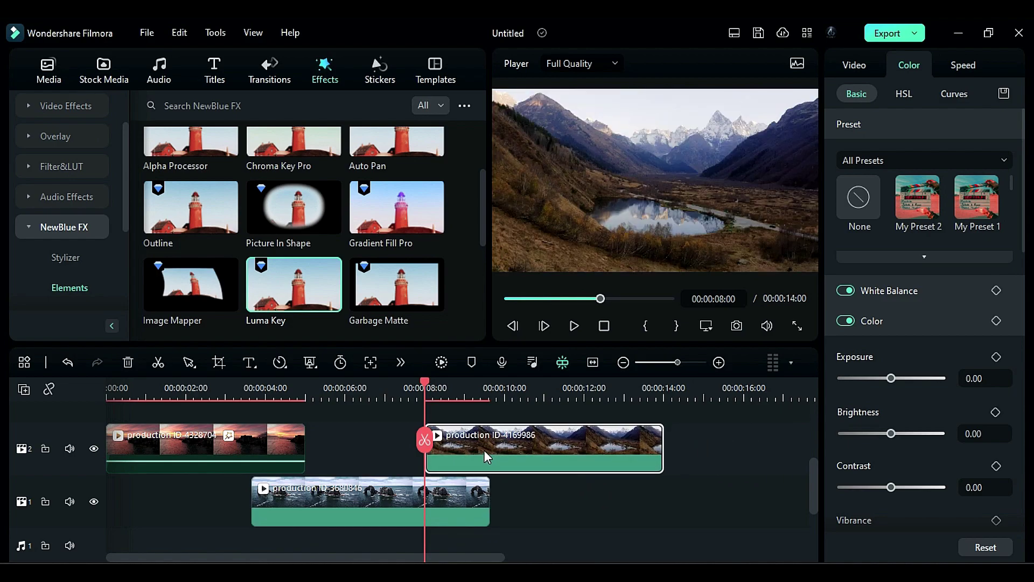
left_click_drag(286, 295, 469, 472)
- Invert the mountain clip's Luma Key and set Contrast 100. Keyframe Threshold at 0 (08:00) and raise it at 09:15
left_click(1001, 65)
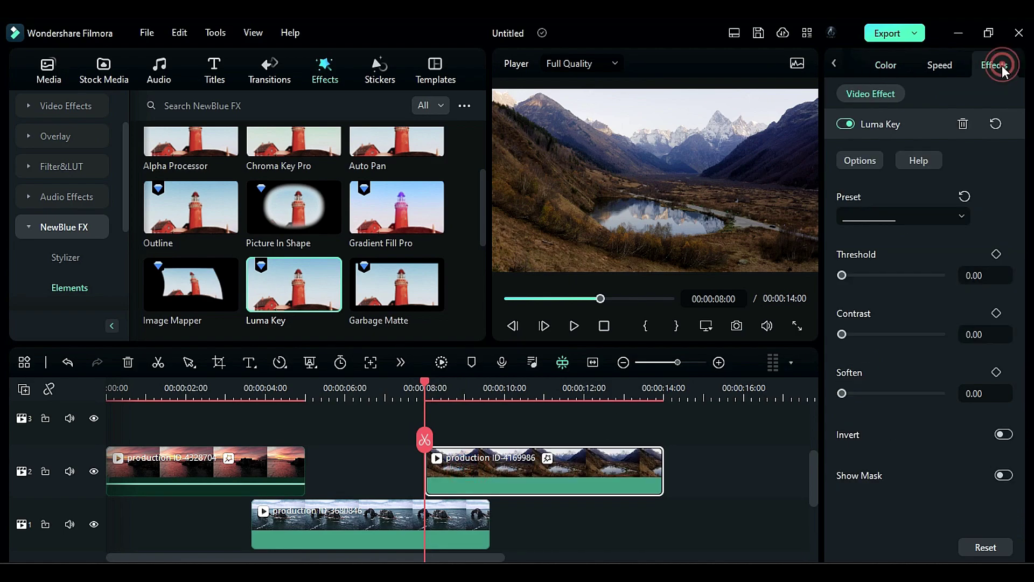
left_click(1007, 435)
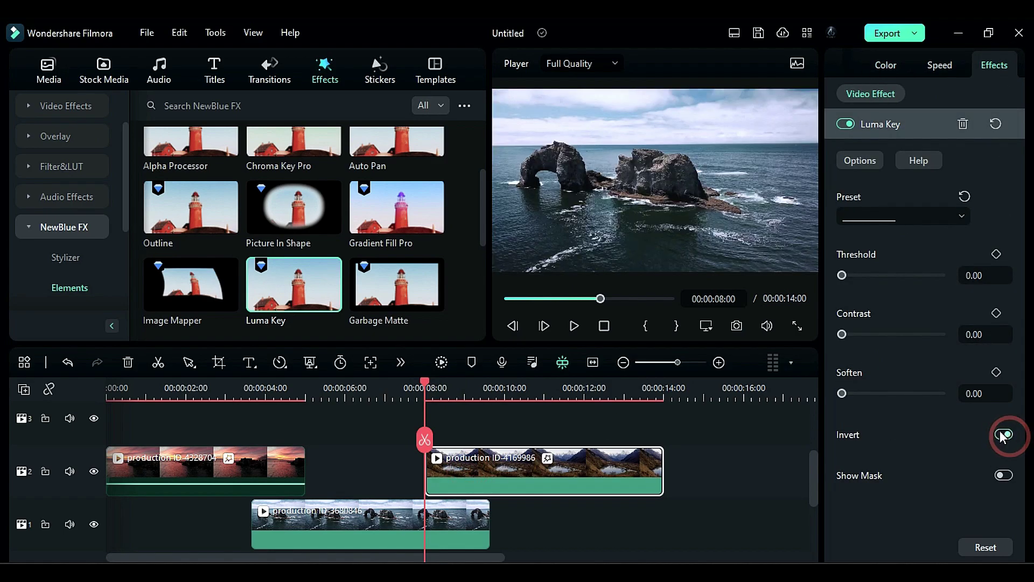
left_click(995, 254)
left_click_drag(425, 386, 489, 406)
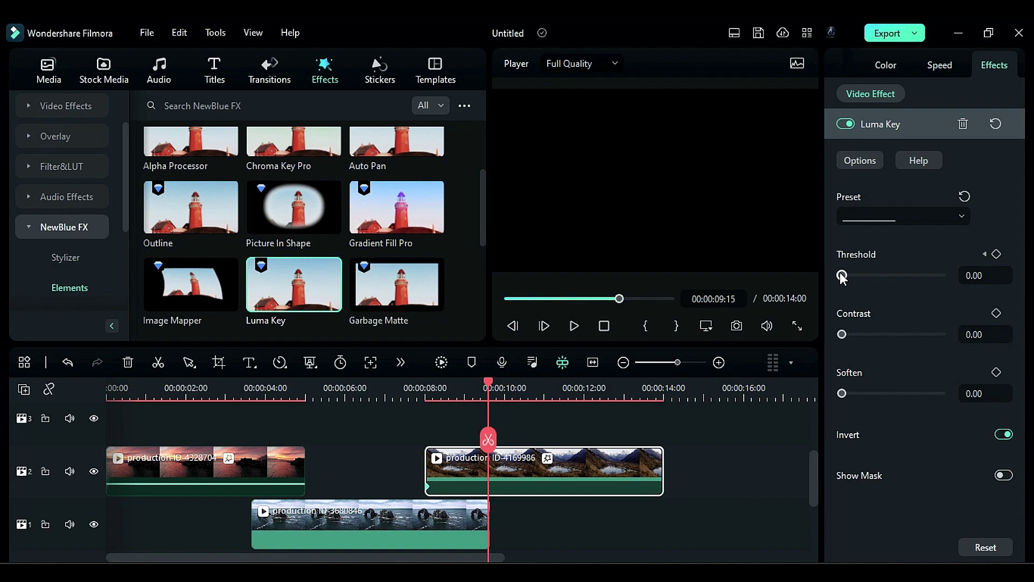
left_click_drag(841, 275, 875, 284)
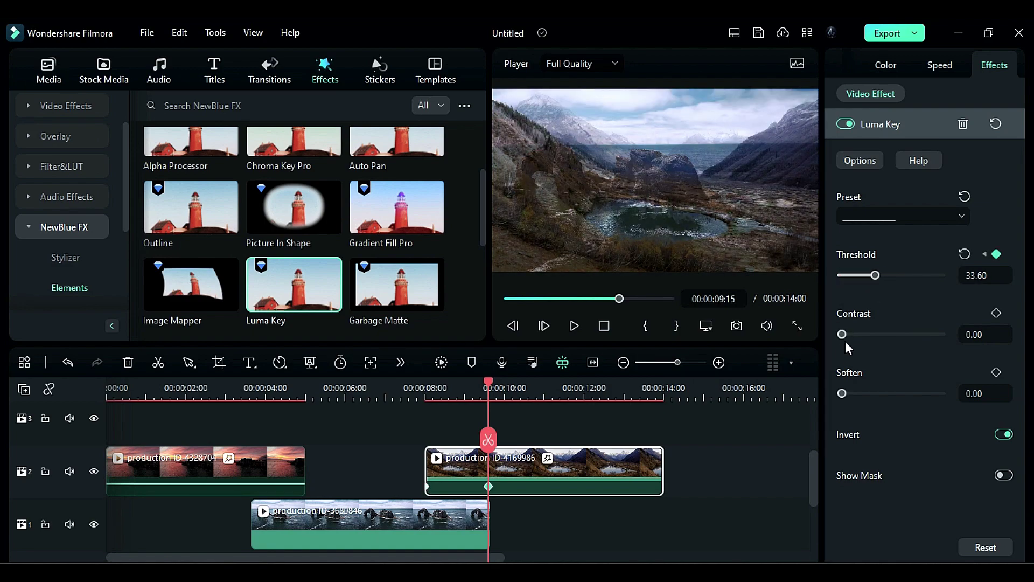
left_click_drag(846, 339, 953, 339)
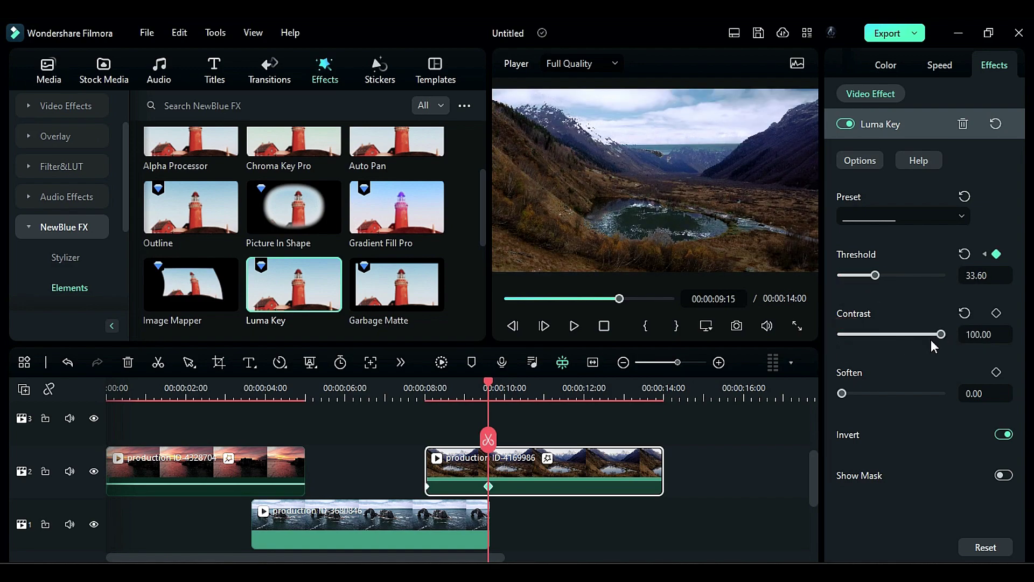
left_click_drag(868, 277, 923, 289)
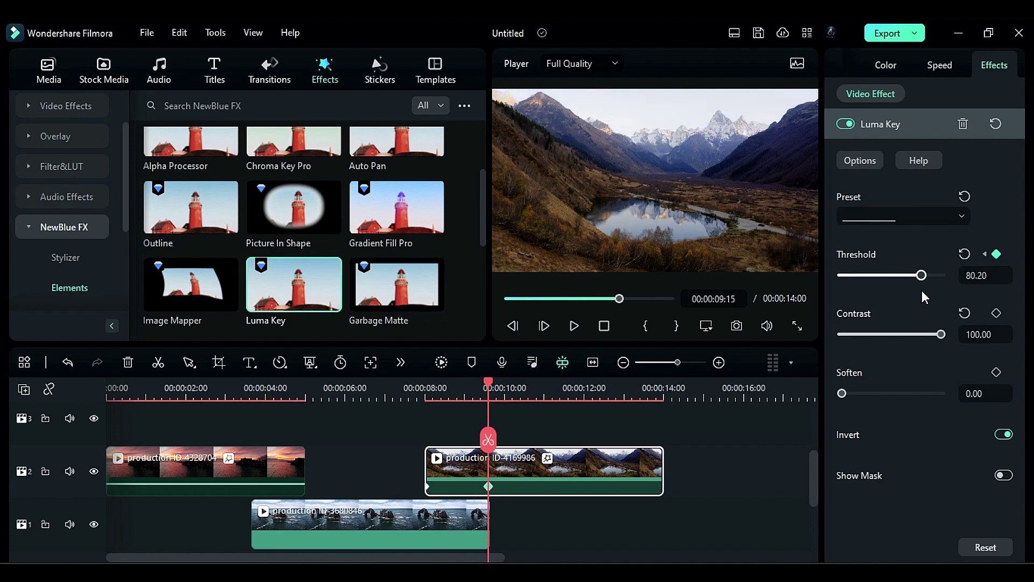
left_click(975, 276)
- Set the mountain clip's ending Threshold keyframe to exactly 82
type("82")
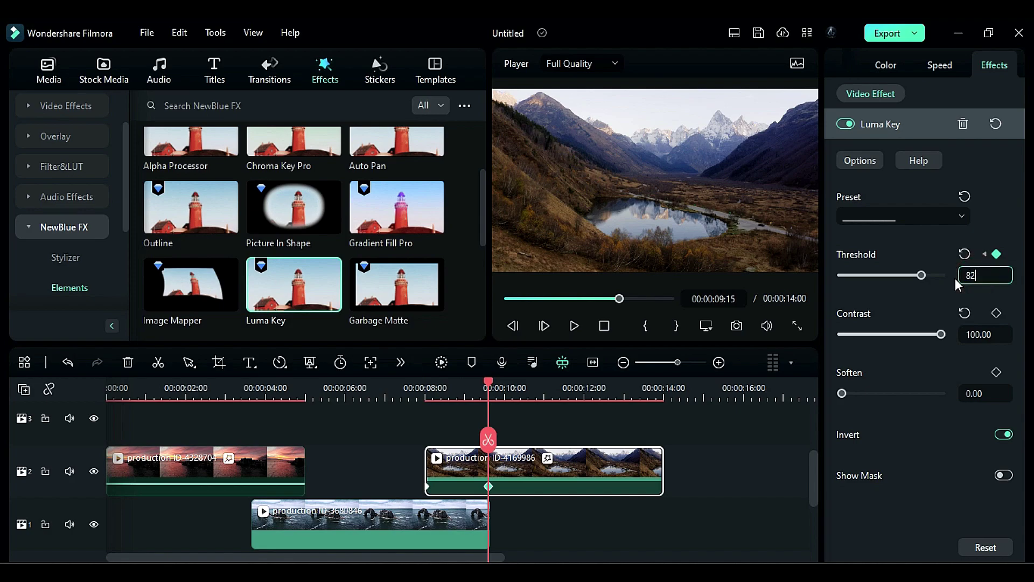
key("Return")
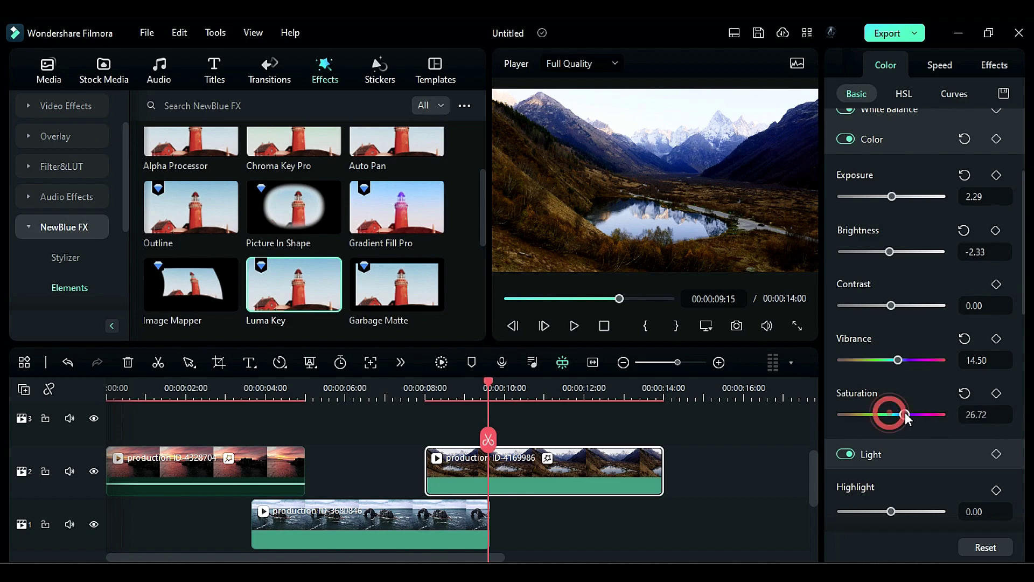
left_click_drag(903, 414, 903, 415)
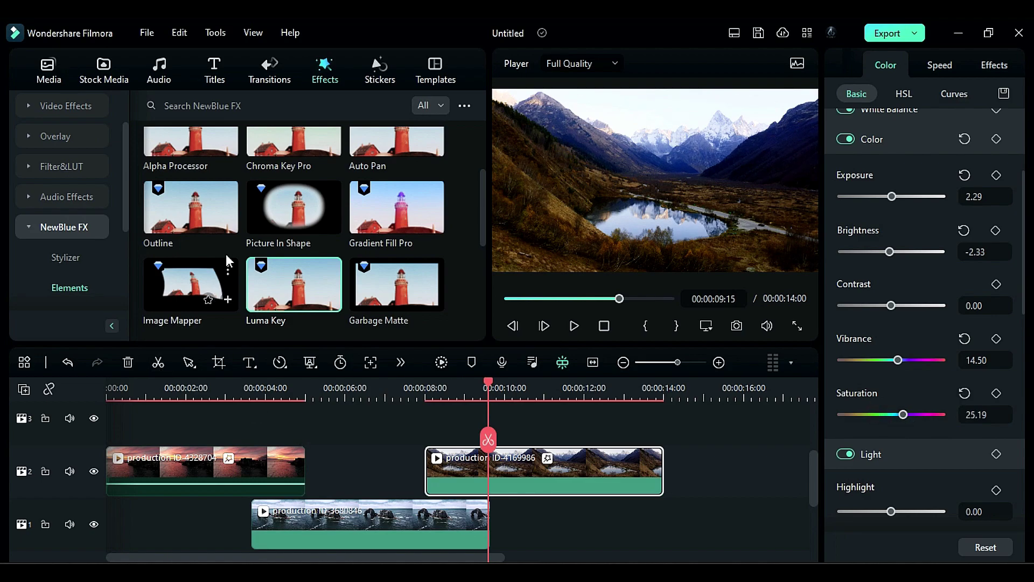
scroll(225, 254, "down", 2)
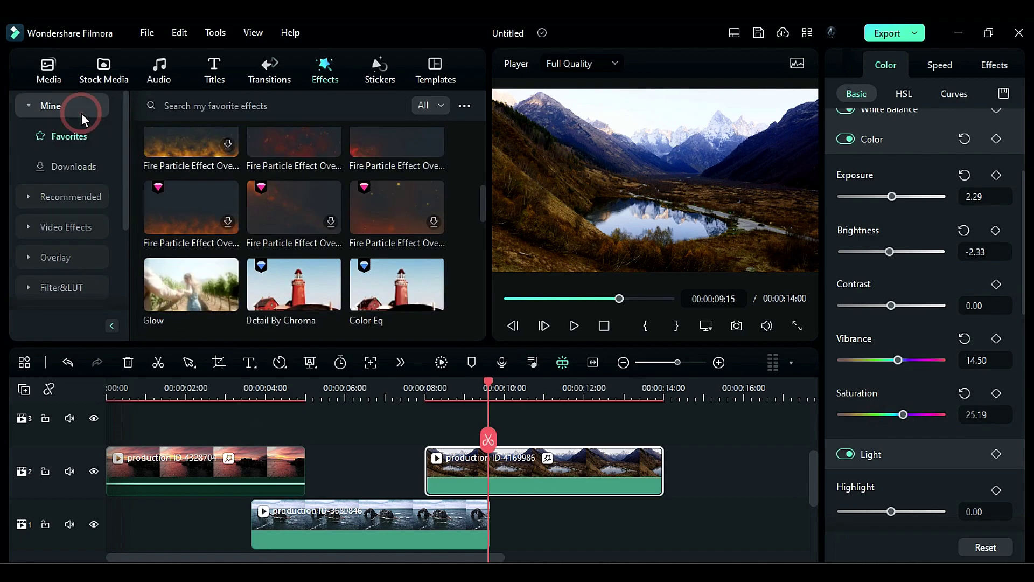
- Add Cinema 21:9 and Auto Enhance layers stretched across the full 14-second timeline
left_click_drag(482, 204, 478, 133)
left_click_drag(190, 181, 145, 474)
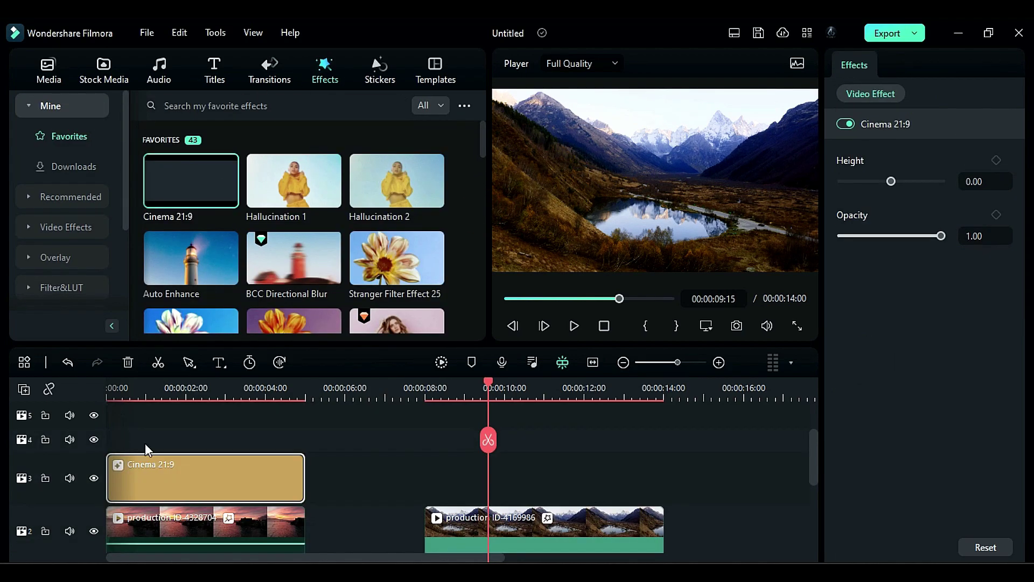
left_click_drag(302, 474, 663, 474)
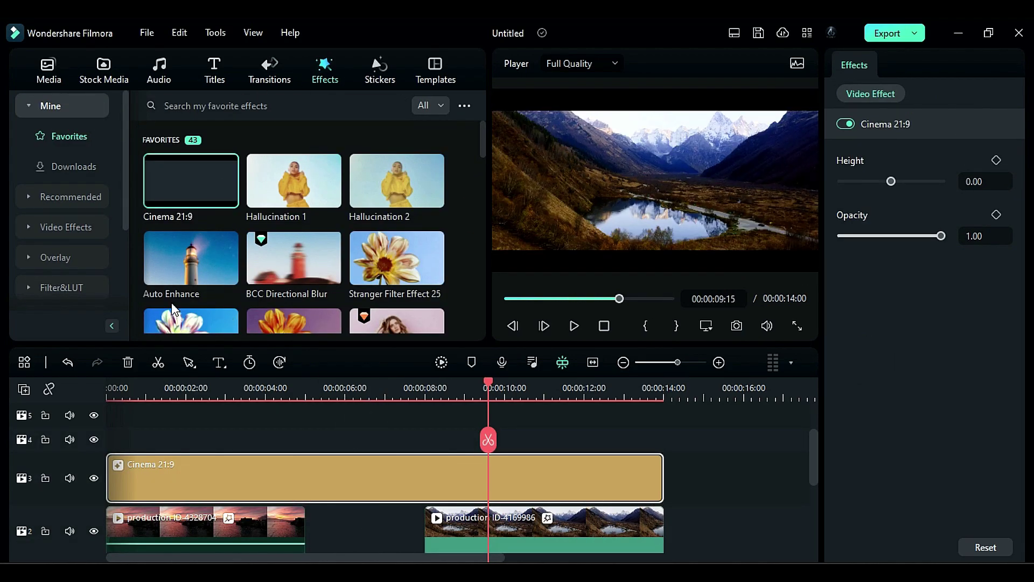
left_click_drag(173, 291, 116, 439)
left_click_drag(303, 439, 663, 439)
- Add a full-length Sharpen layer and reset its Strength to the default 37
scroll(296, 226, "down", 10)
left_click_drag(191, 207, 110, 490)
left_click_drag(304, 491, 661, 494)
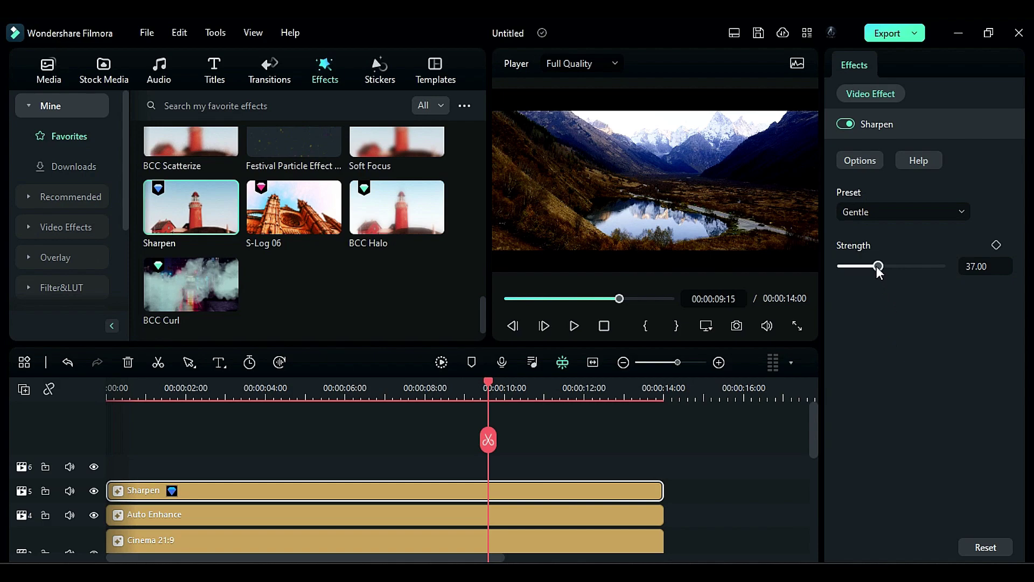
left_click_drag(882, 268, 869, 291)
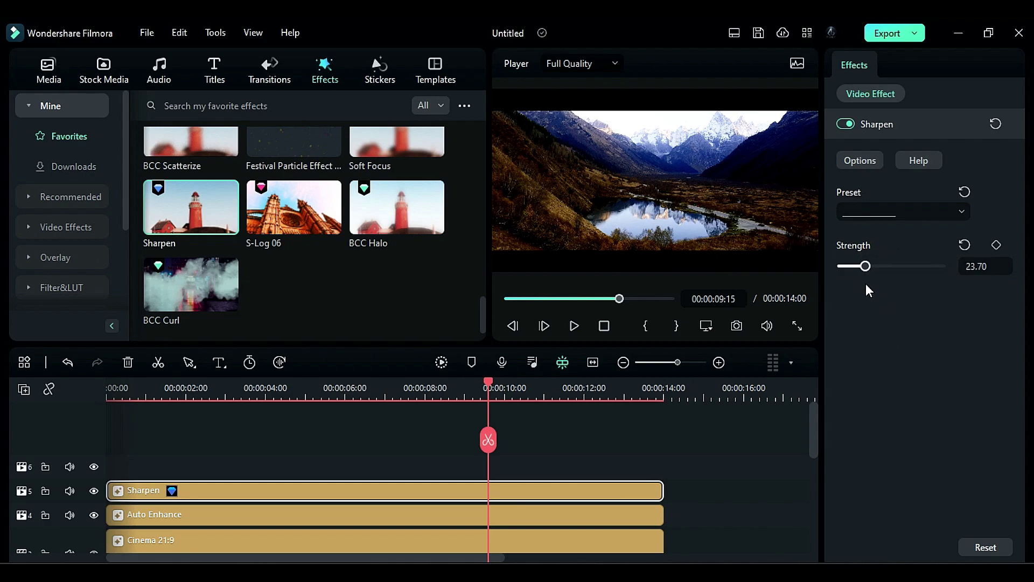
left_click(963, 246)
- Render the timeline preview and play the 14-second edit from the start
left_click(441, 368)
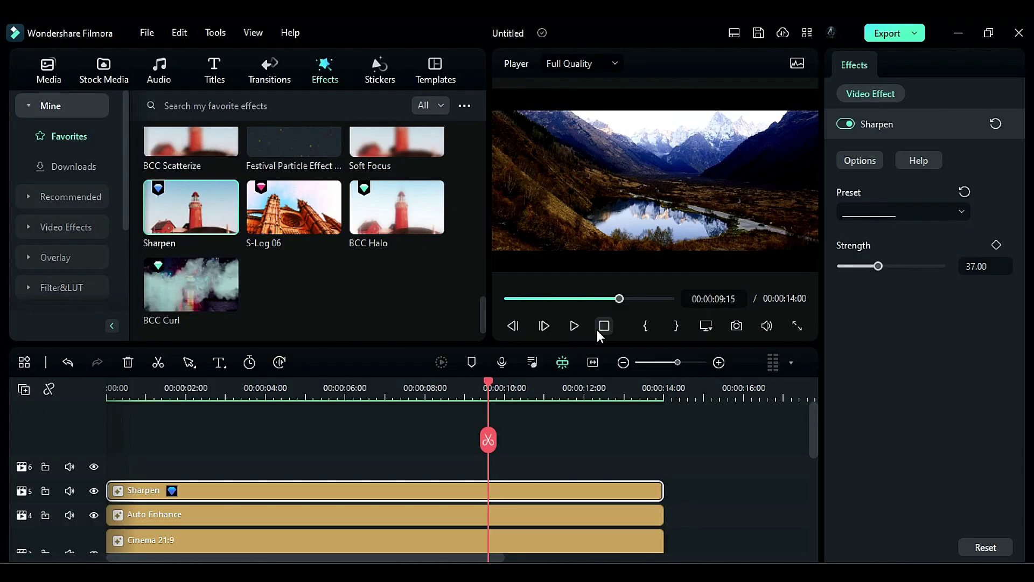
left_click(599, 328)
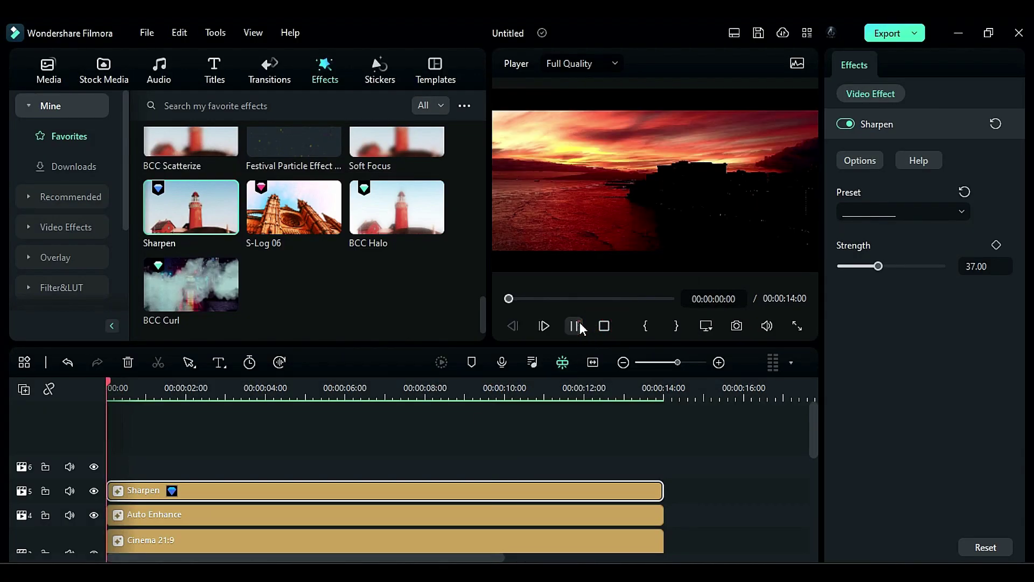
left_click(574, 325)
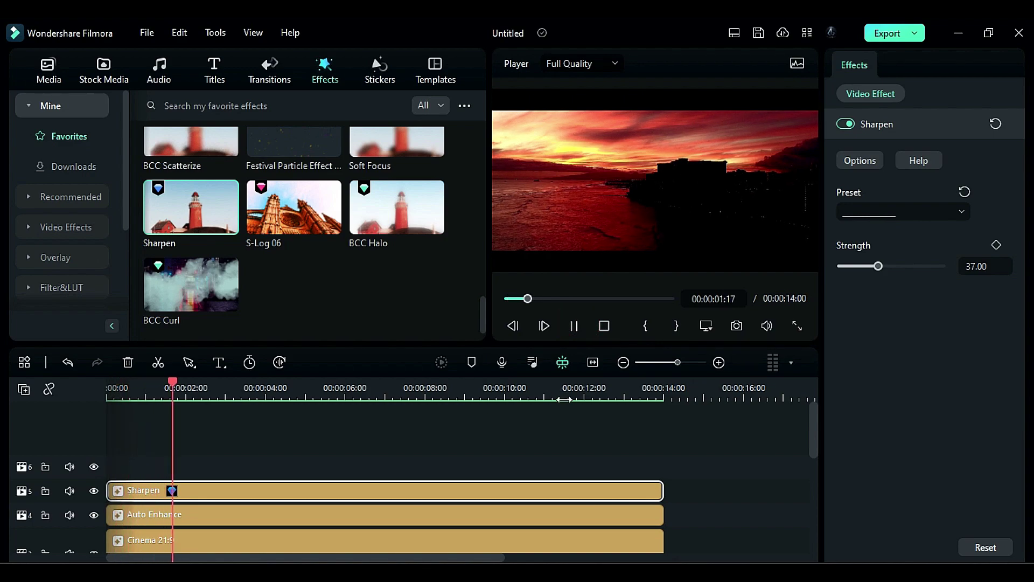